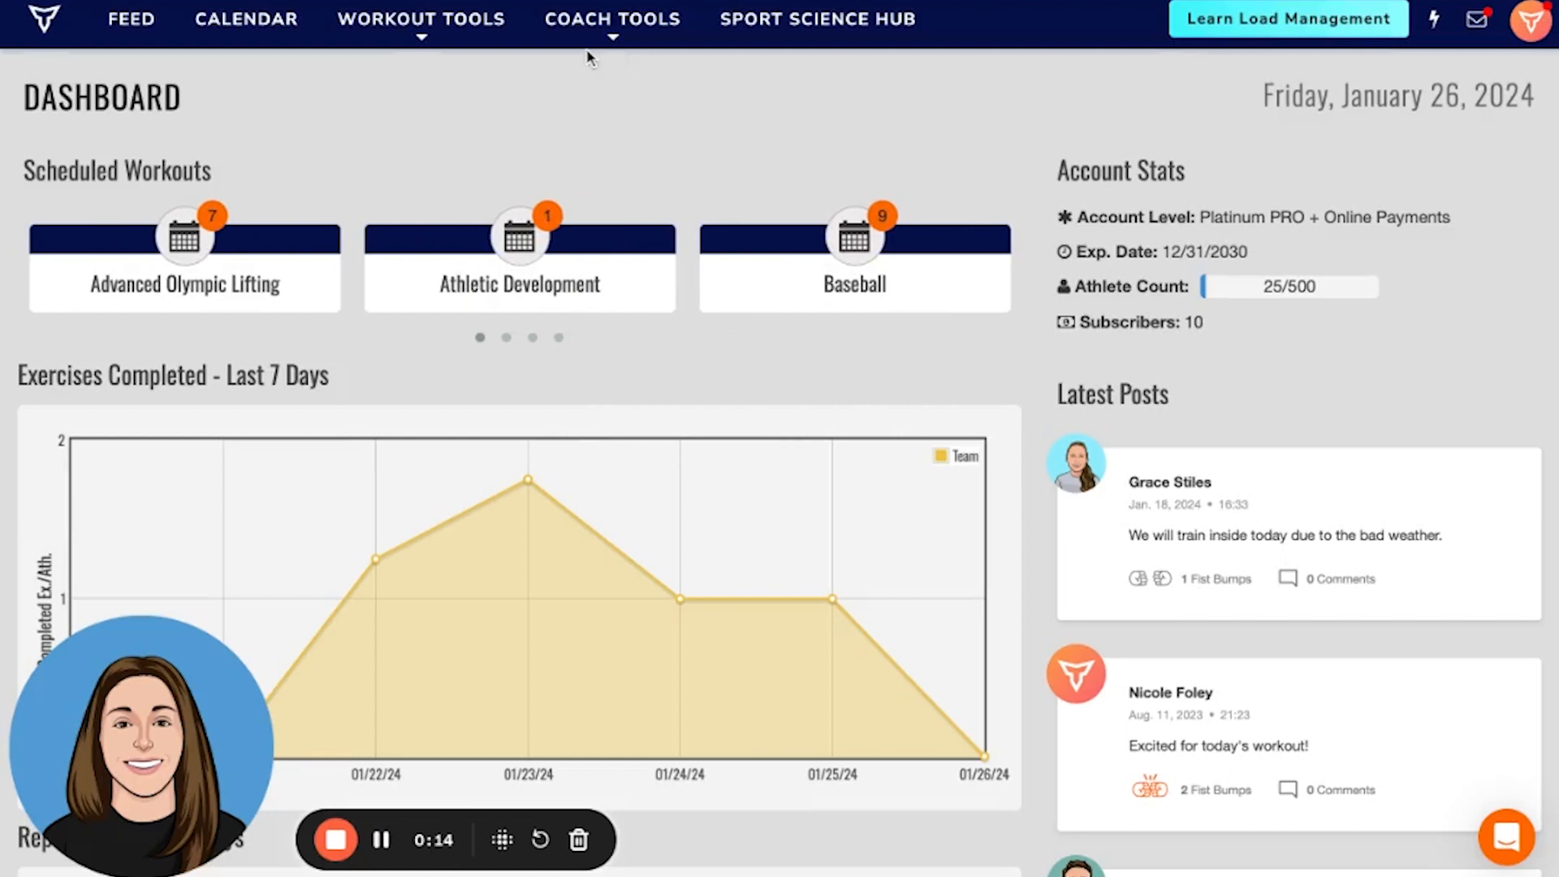
Step: Open the coach's exercise database and switch it to managing Questions
{"action": "left_click", "coordinate": [613, 21]}
{"action": "left_click", "coordinate": [602, 167]}
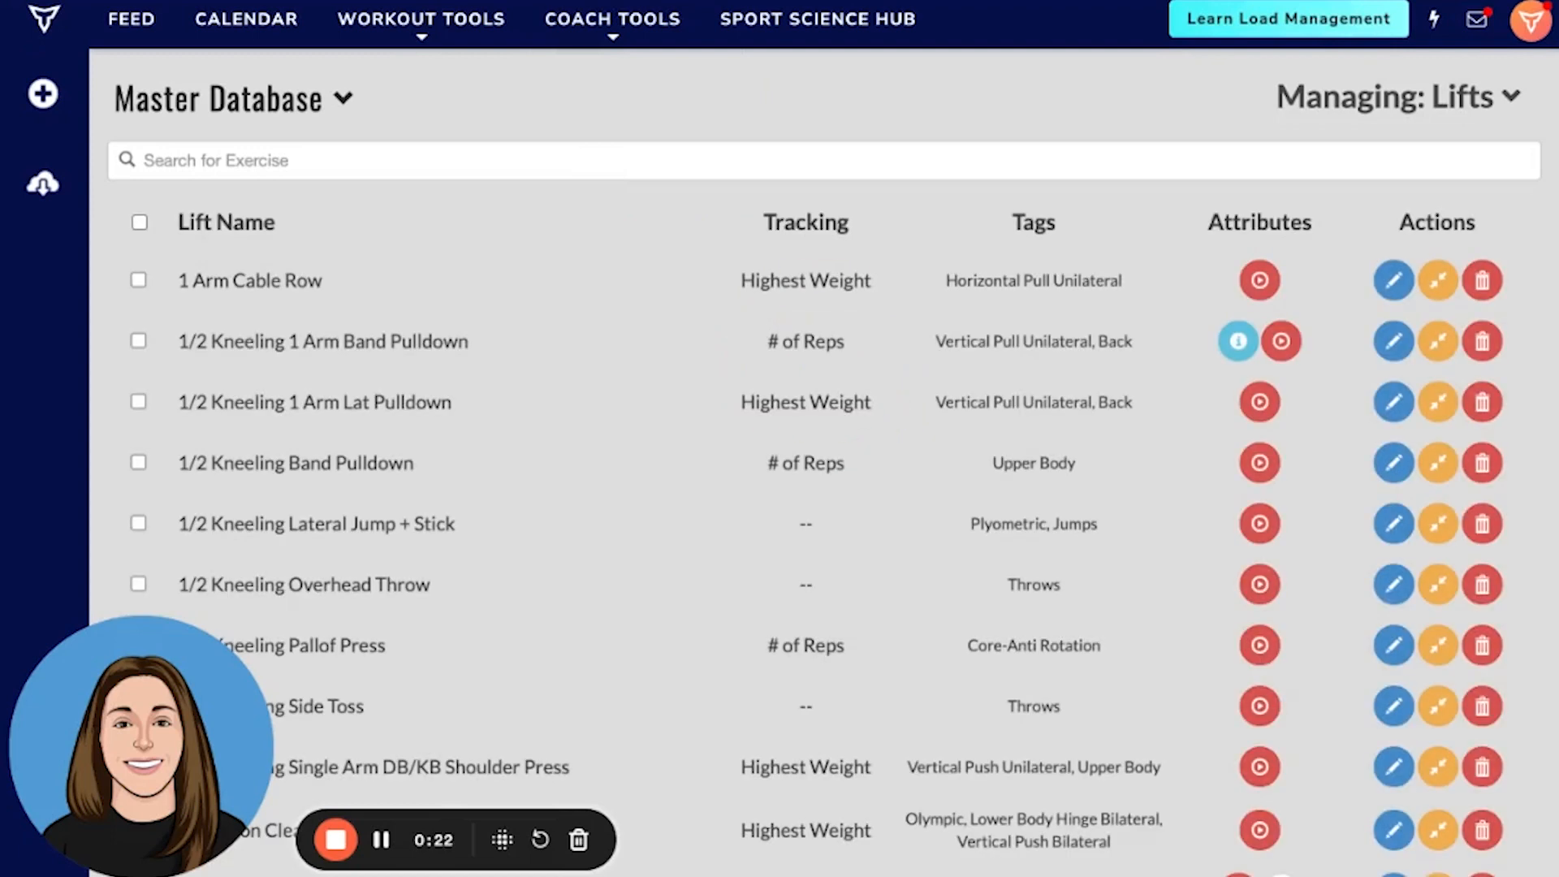
{"action": "left_click", "coordinate": [1518, 101]}
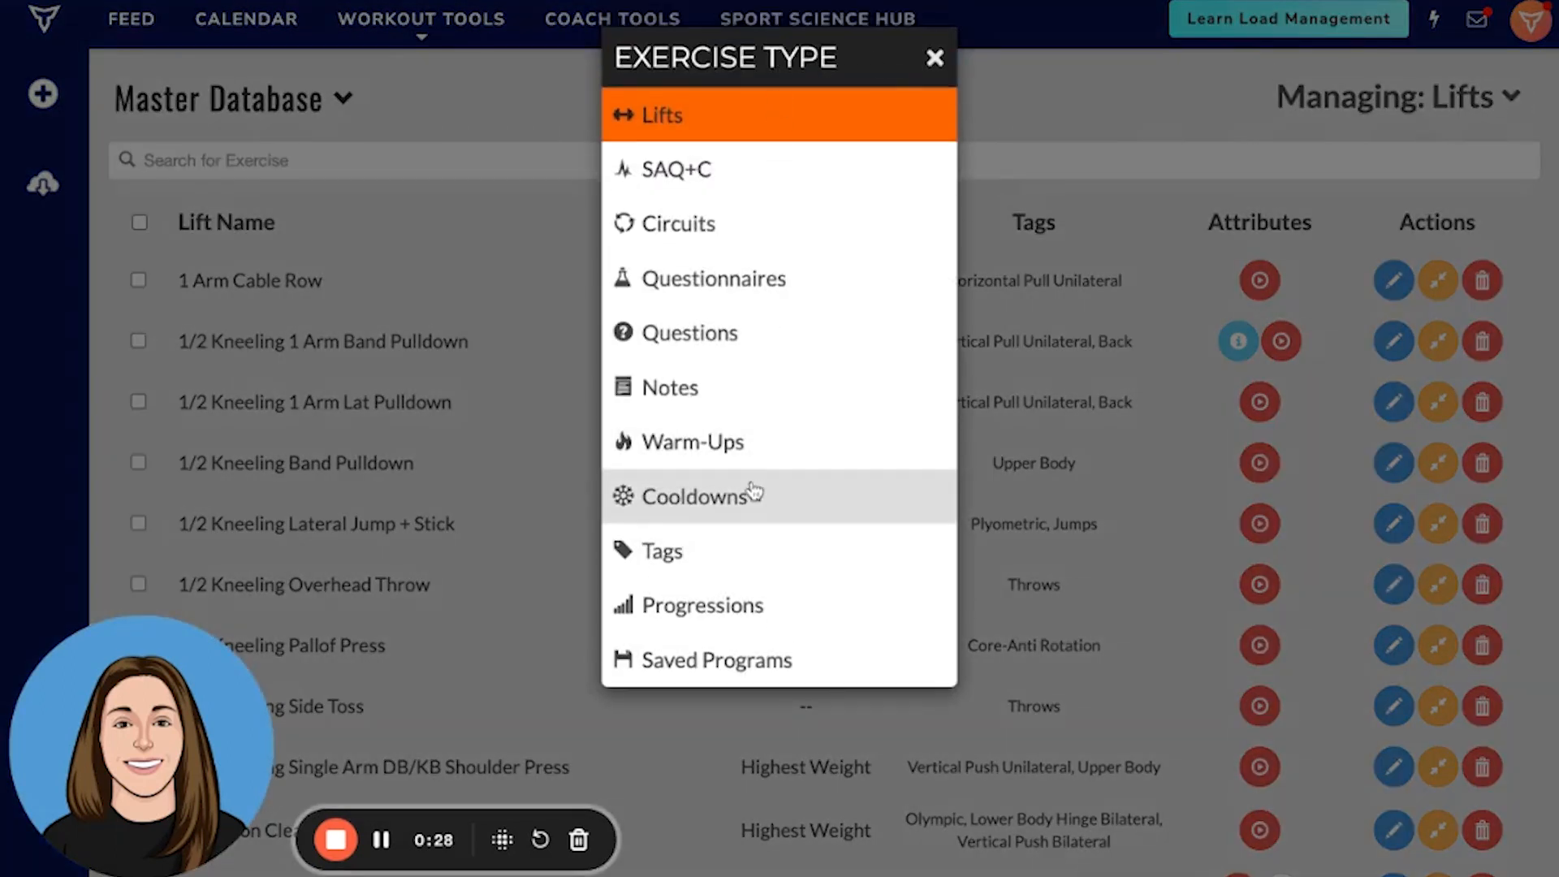
{"action": "left_click", "coordinate": [695, 339]}
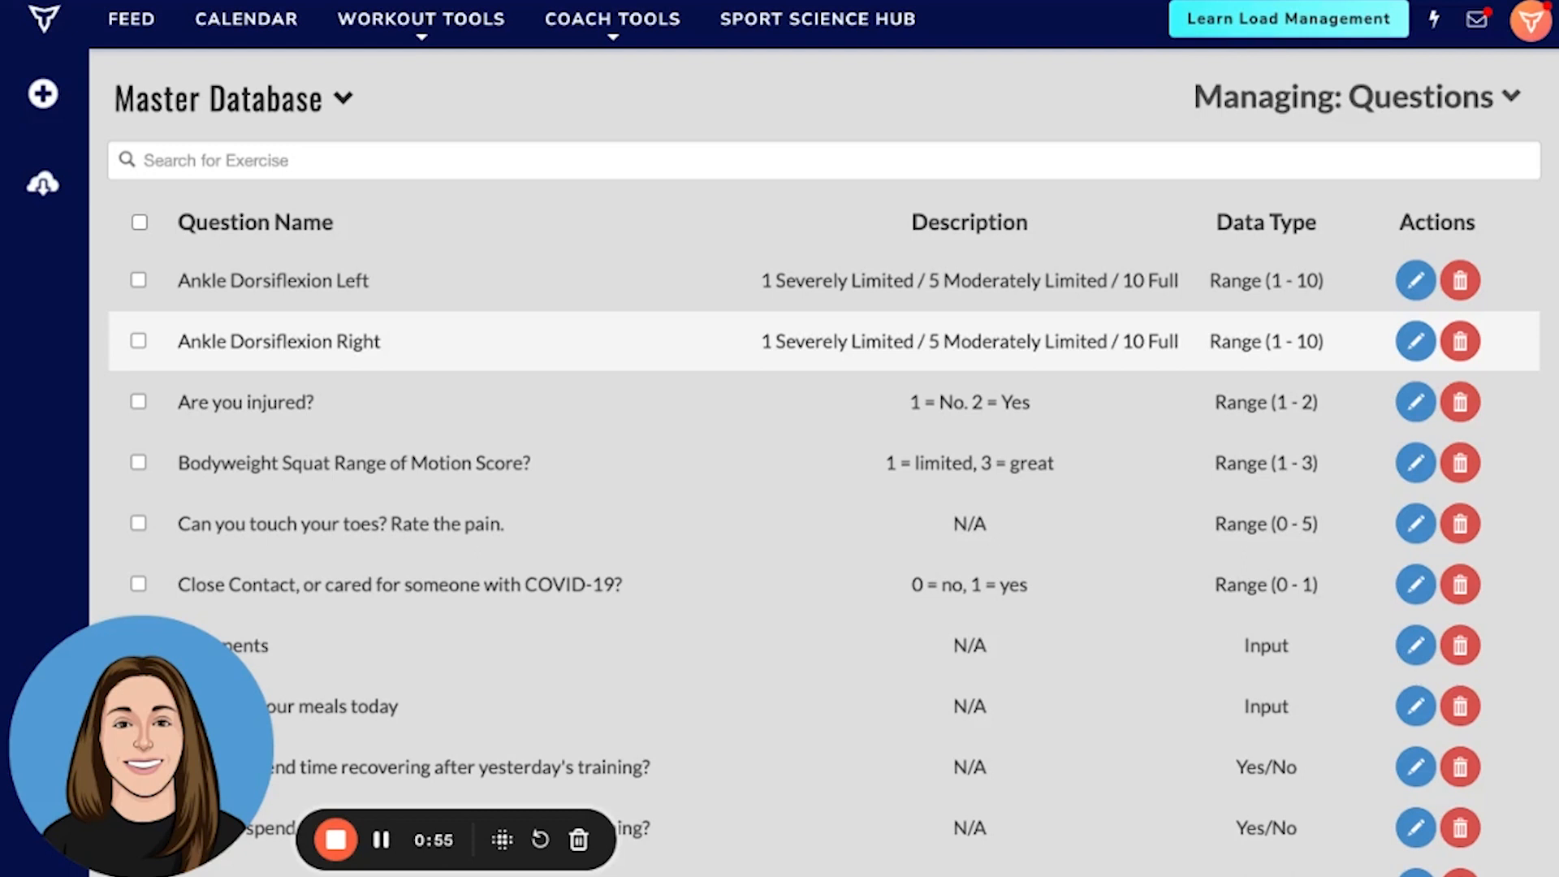
Step: Start a new question reading "How much sleep did you get last night?" with the abbreviation SLEEP
{"action": "left_click", "coordinate": [44, 95]}
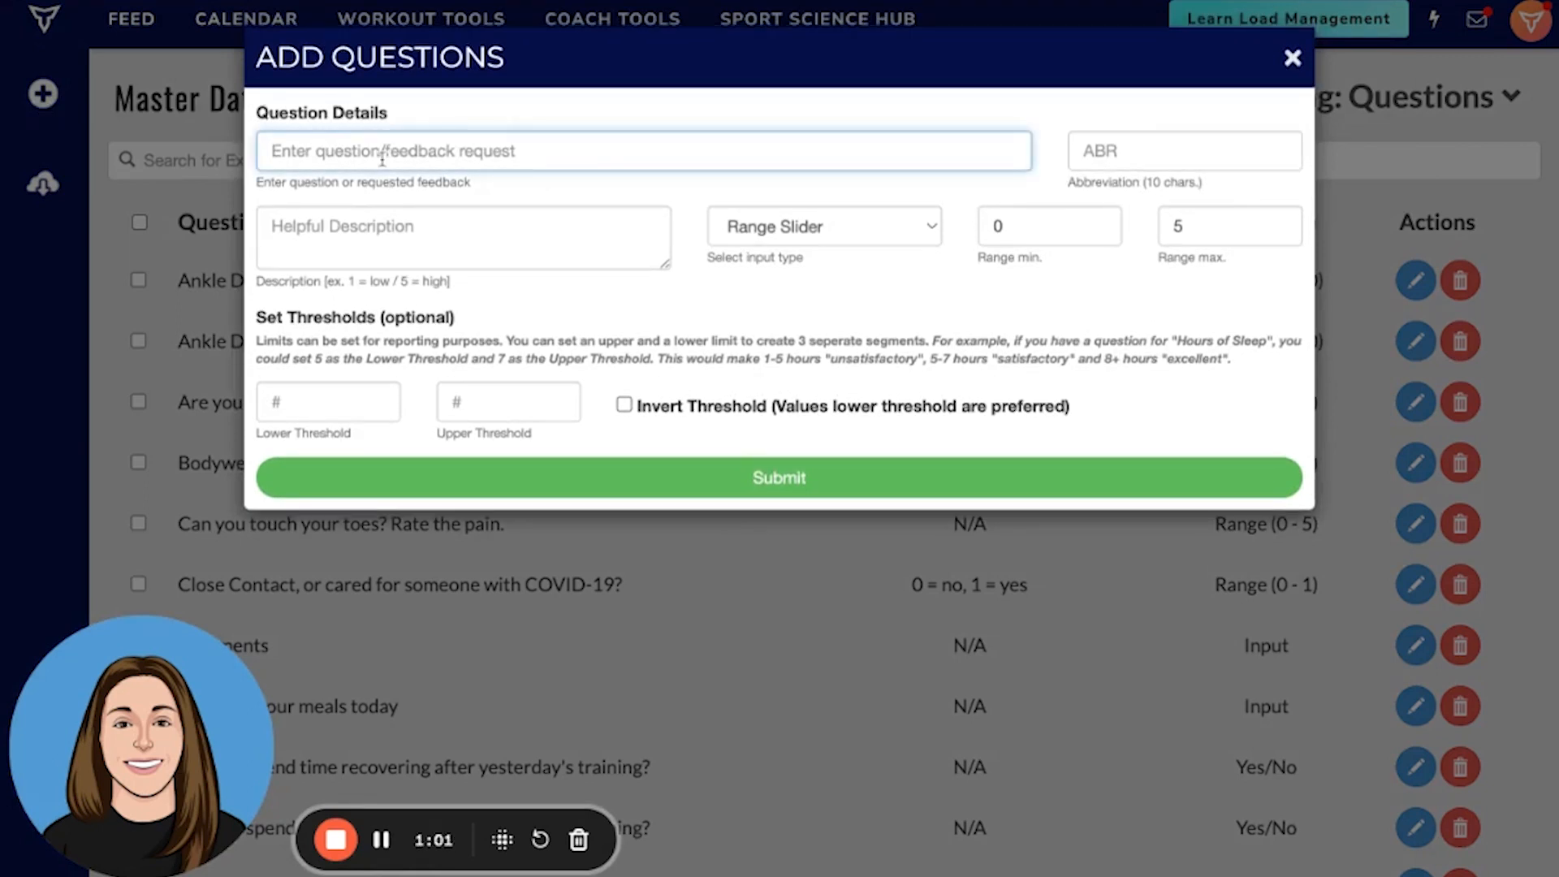
{"action": "type", "text": "How much sleep did you get last n"}
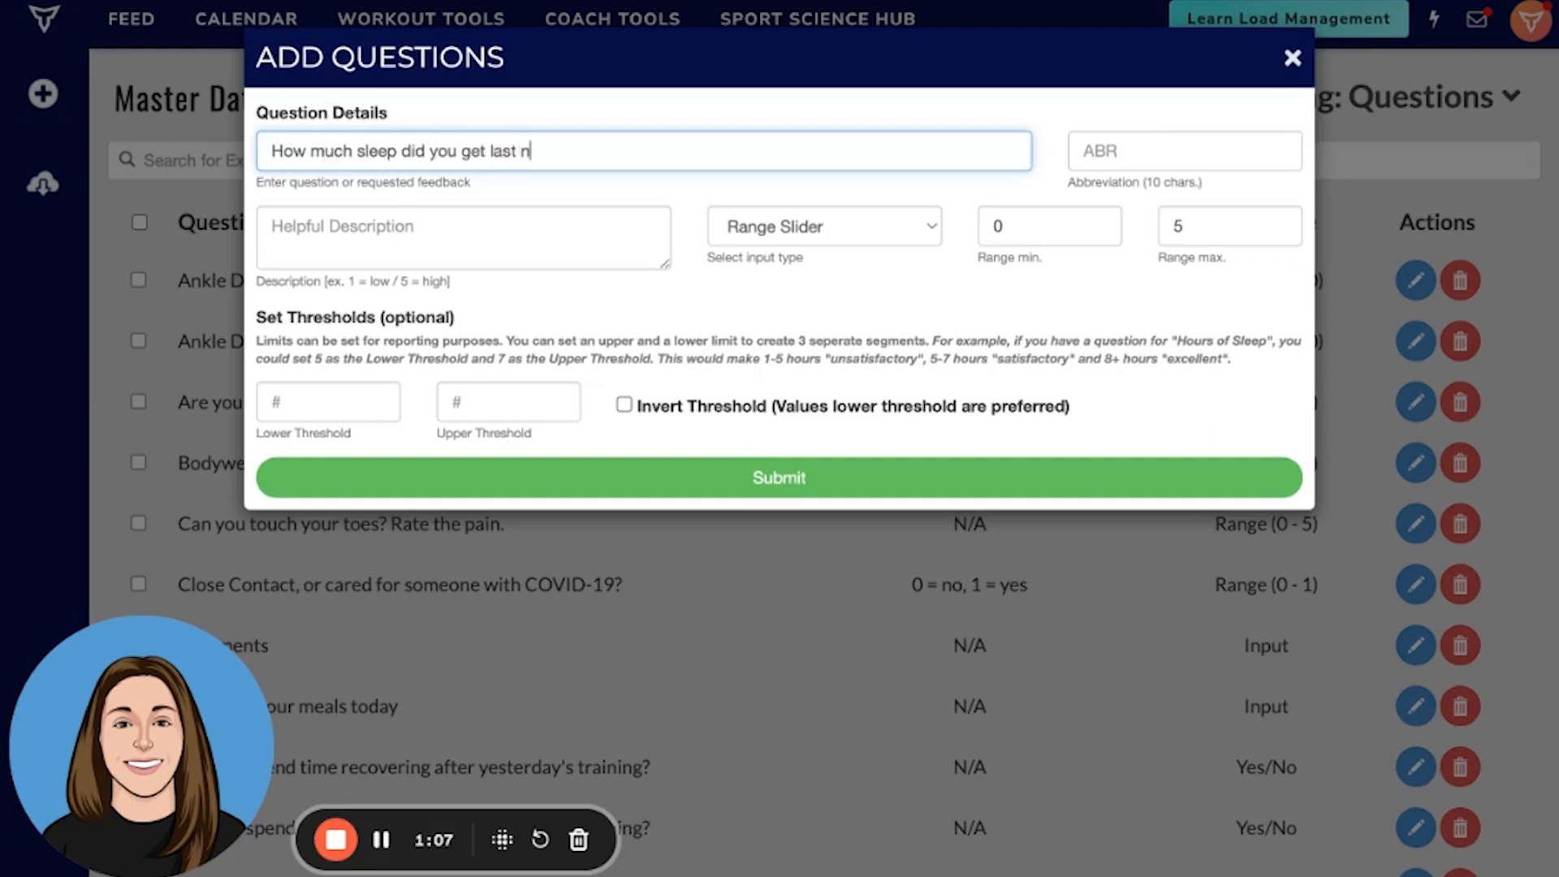
{"action": "type", "text": "ight?"}
{"action": "left_click", "coordinate": [1107, 150]}
{"action": "type", "text": "SLEEP"}
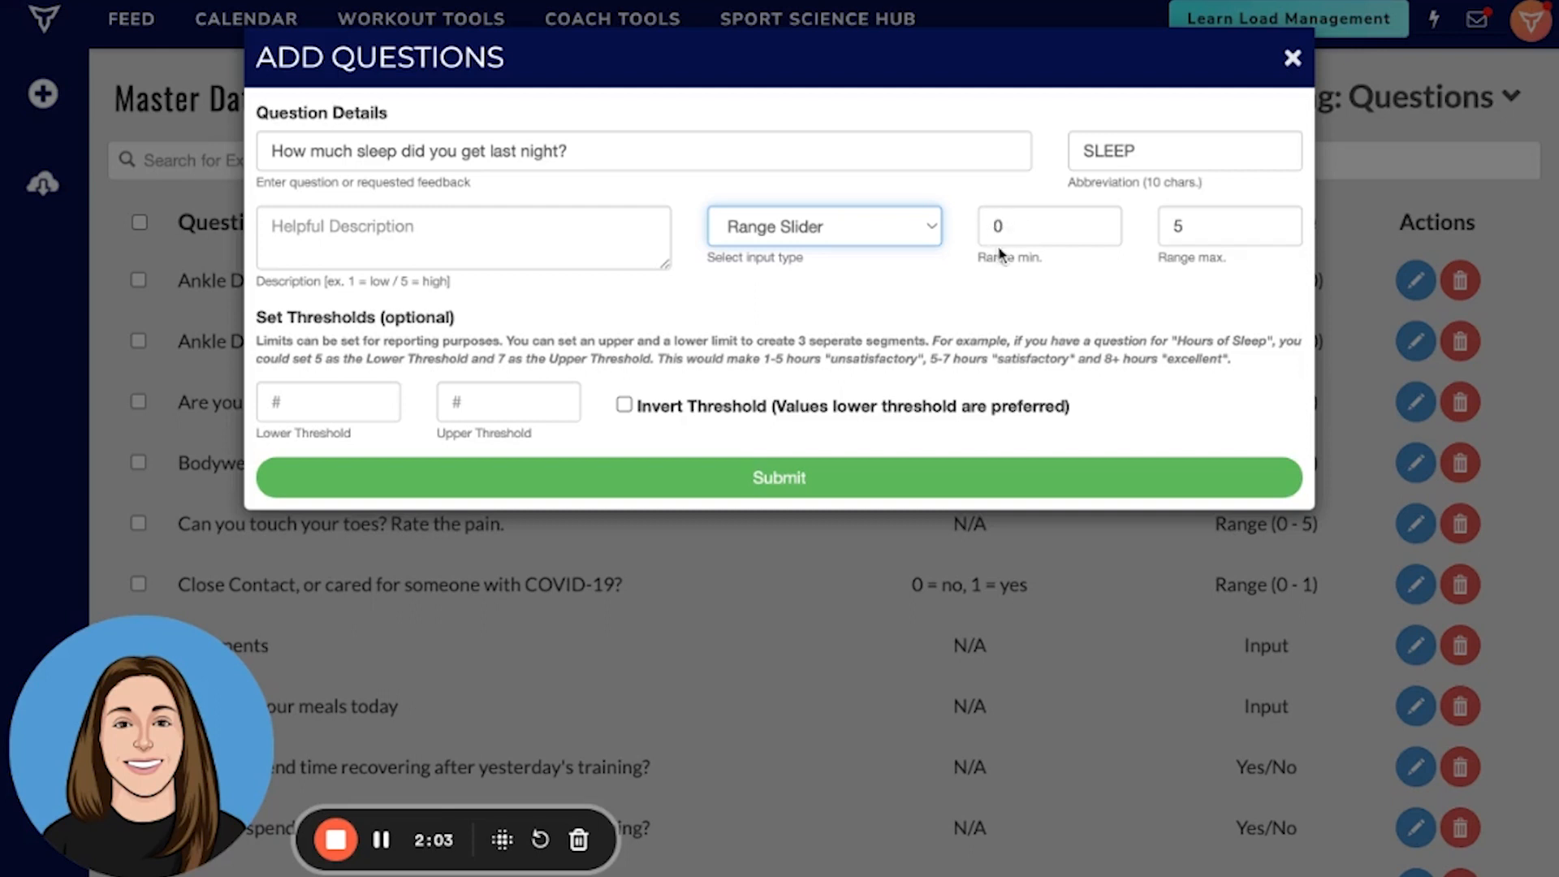
Step: Set the range maximum of the sleep question's slider to 12
{"action": "left_click", "coordinate": [1234, 226]}
{"action": "key", "text": "BackSpace"}
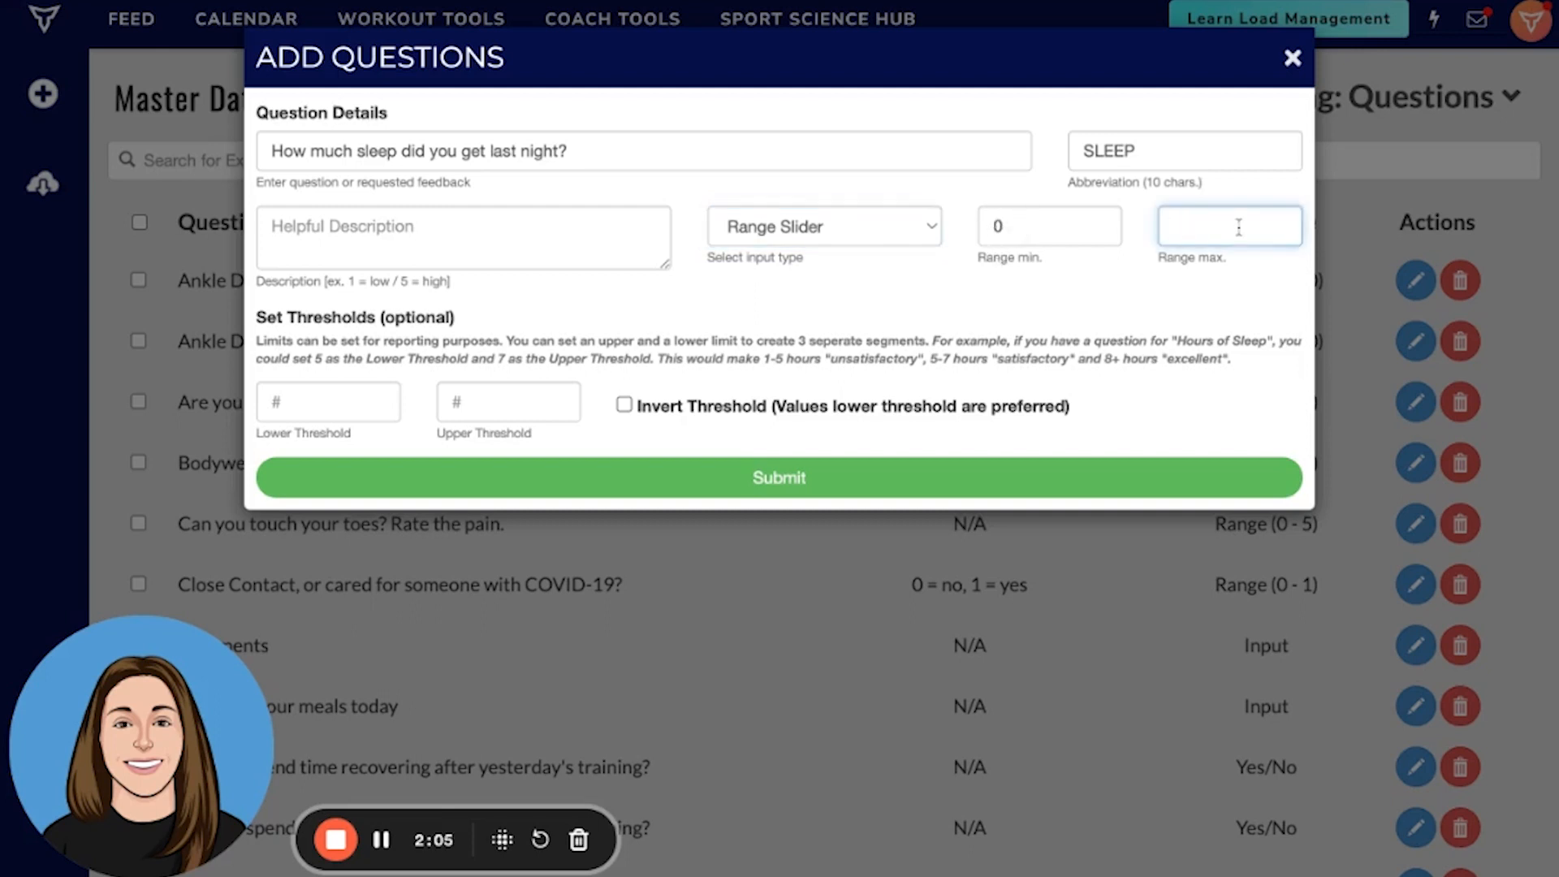
{"action": "type", "text": "12"}
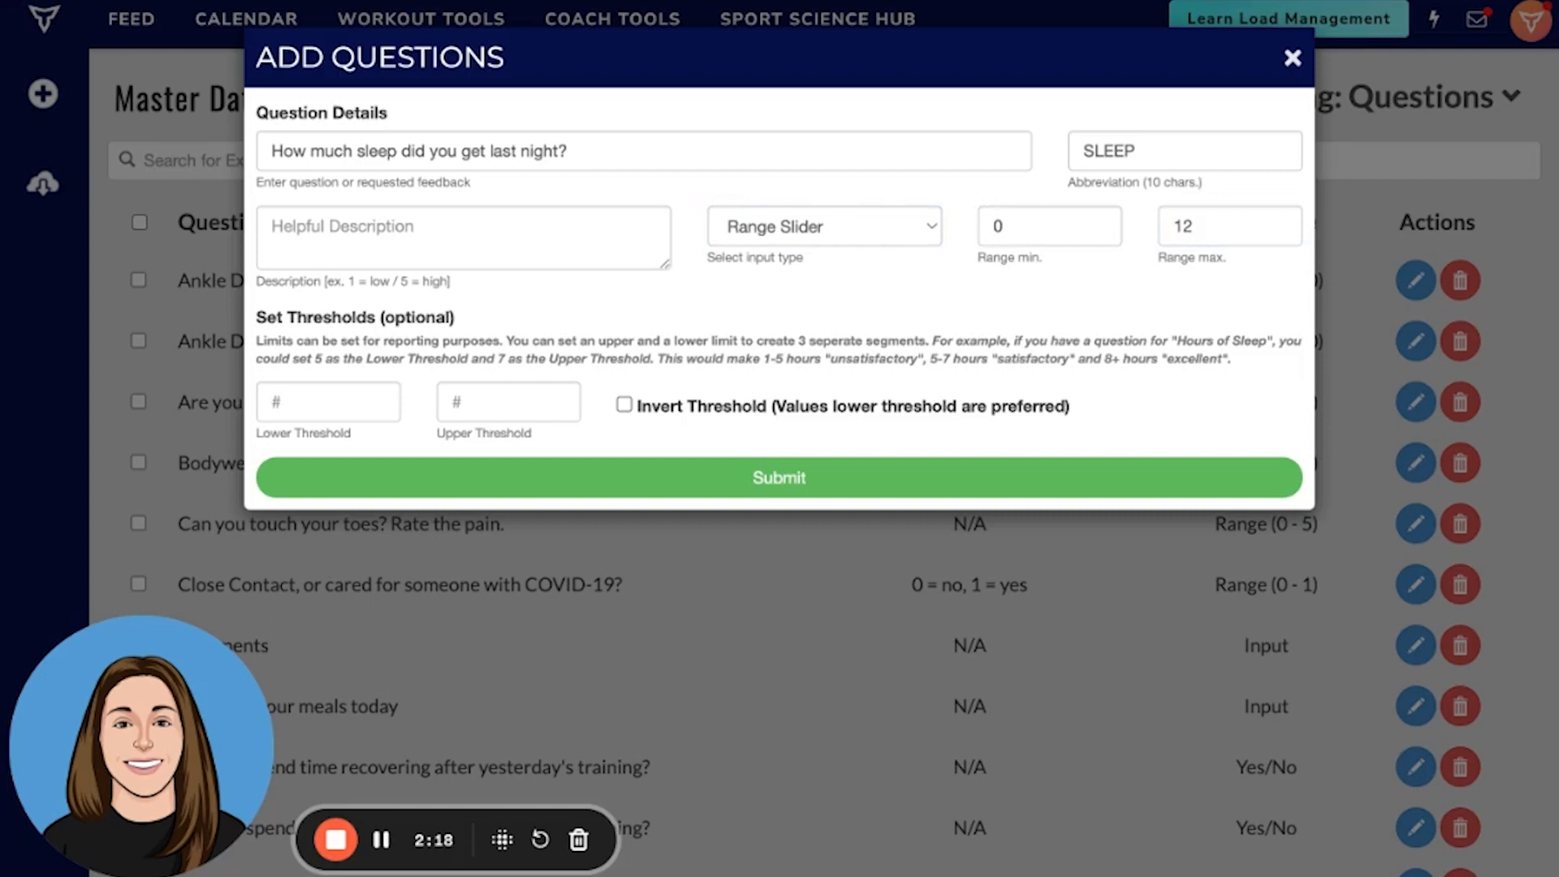
Step: Set the lower threshold to 6 and the upper threshold to 8 without inverting them, and submit the question
{"action": "left_click", "coordinate": [343, 395]}
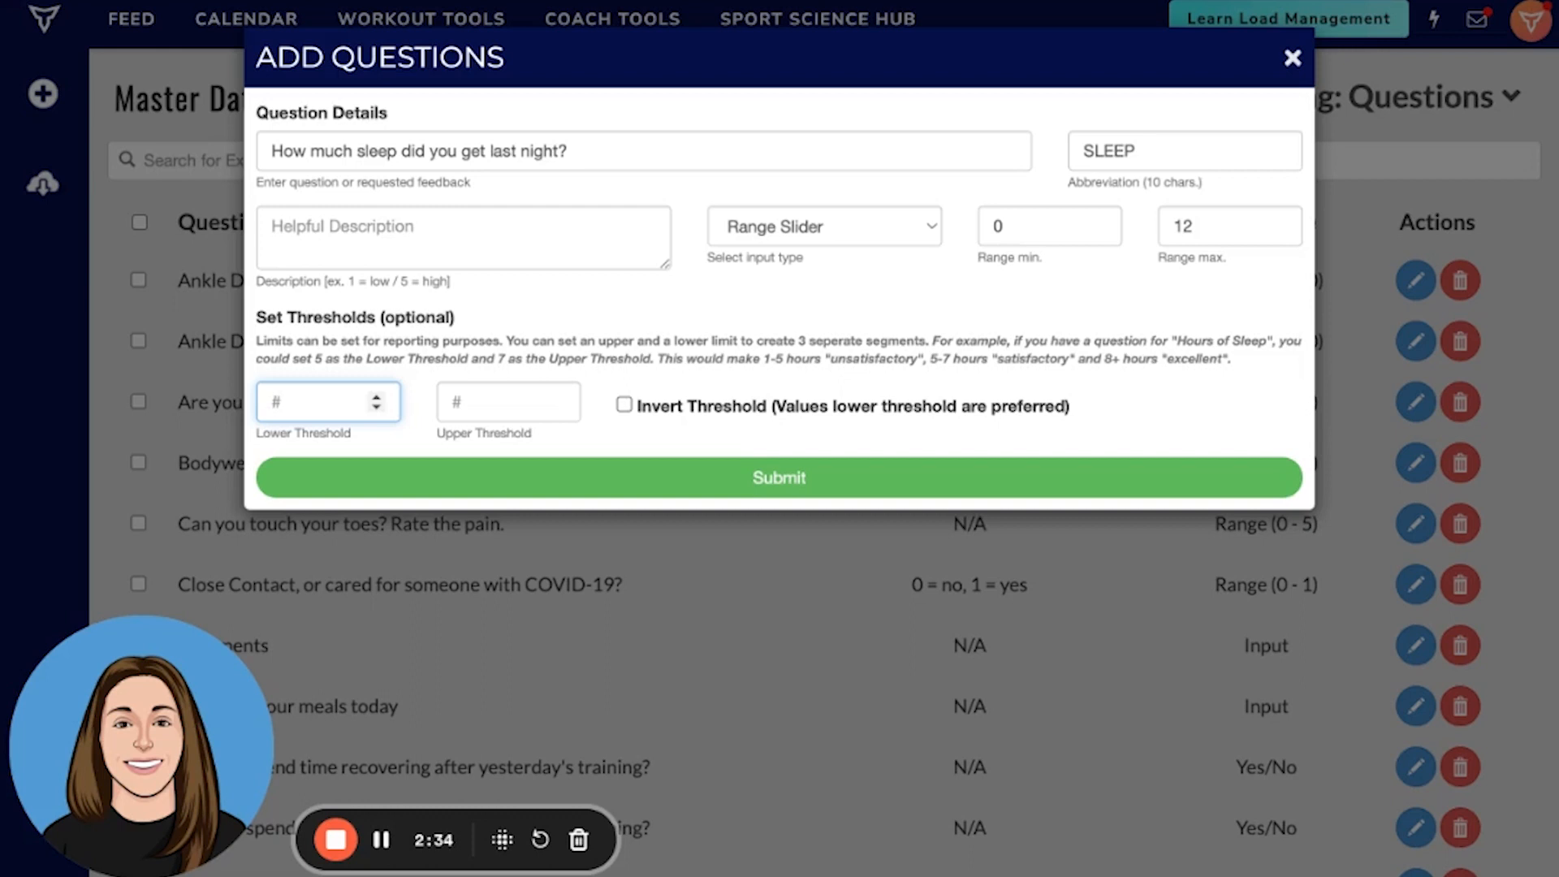
{"action": "type", "text": "6"}
{"action": "left_click", "coordinate": [510, 409]}
{"action": "type", "text": "8"}
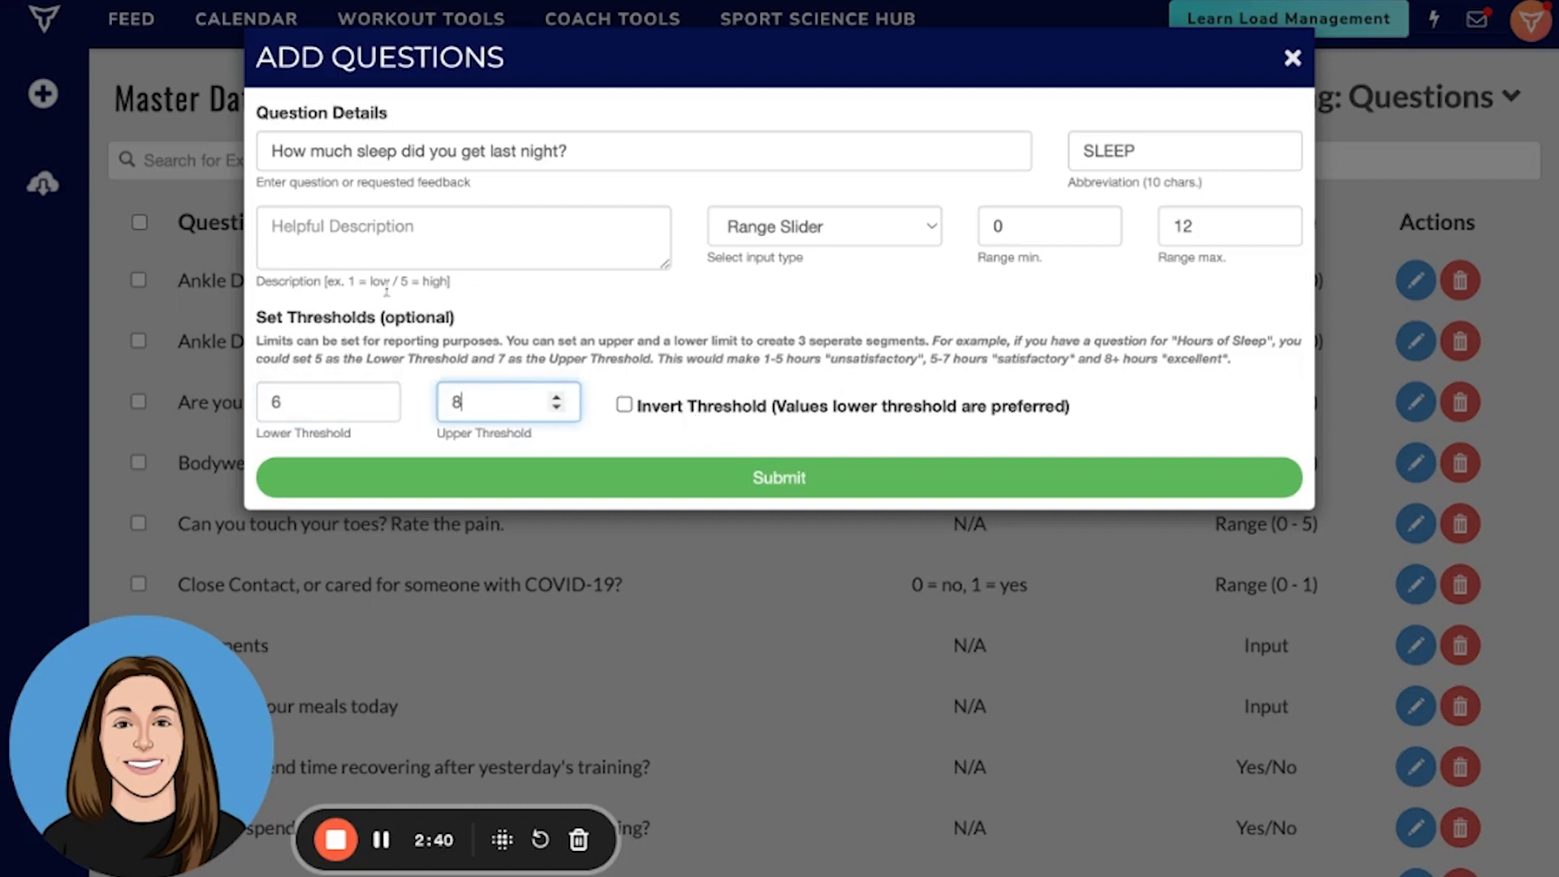
{"action": "left_click", "coordinate": [624, 405]}
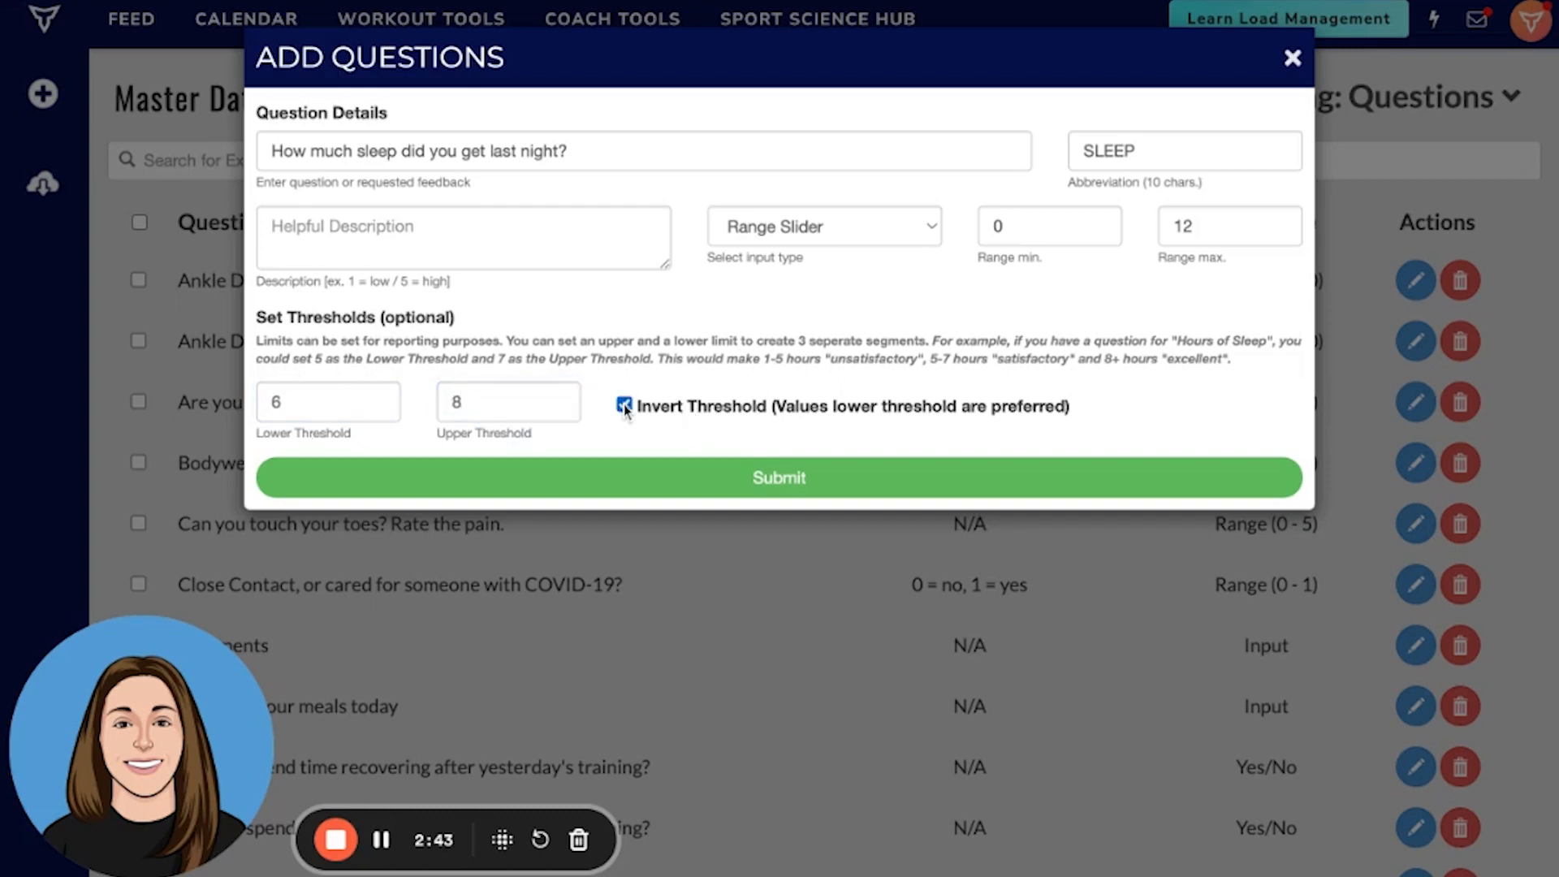
{"action": "left_click", "coordinate": [624, 405]}
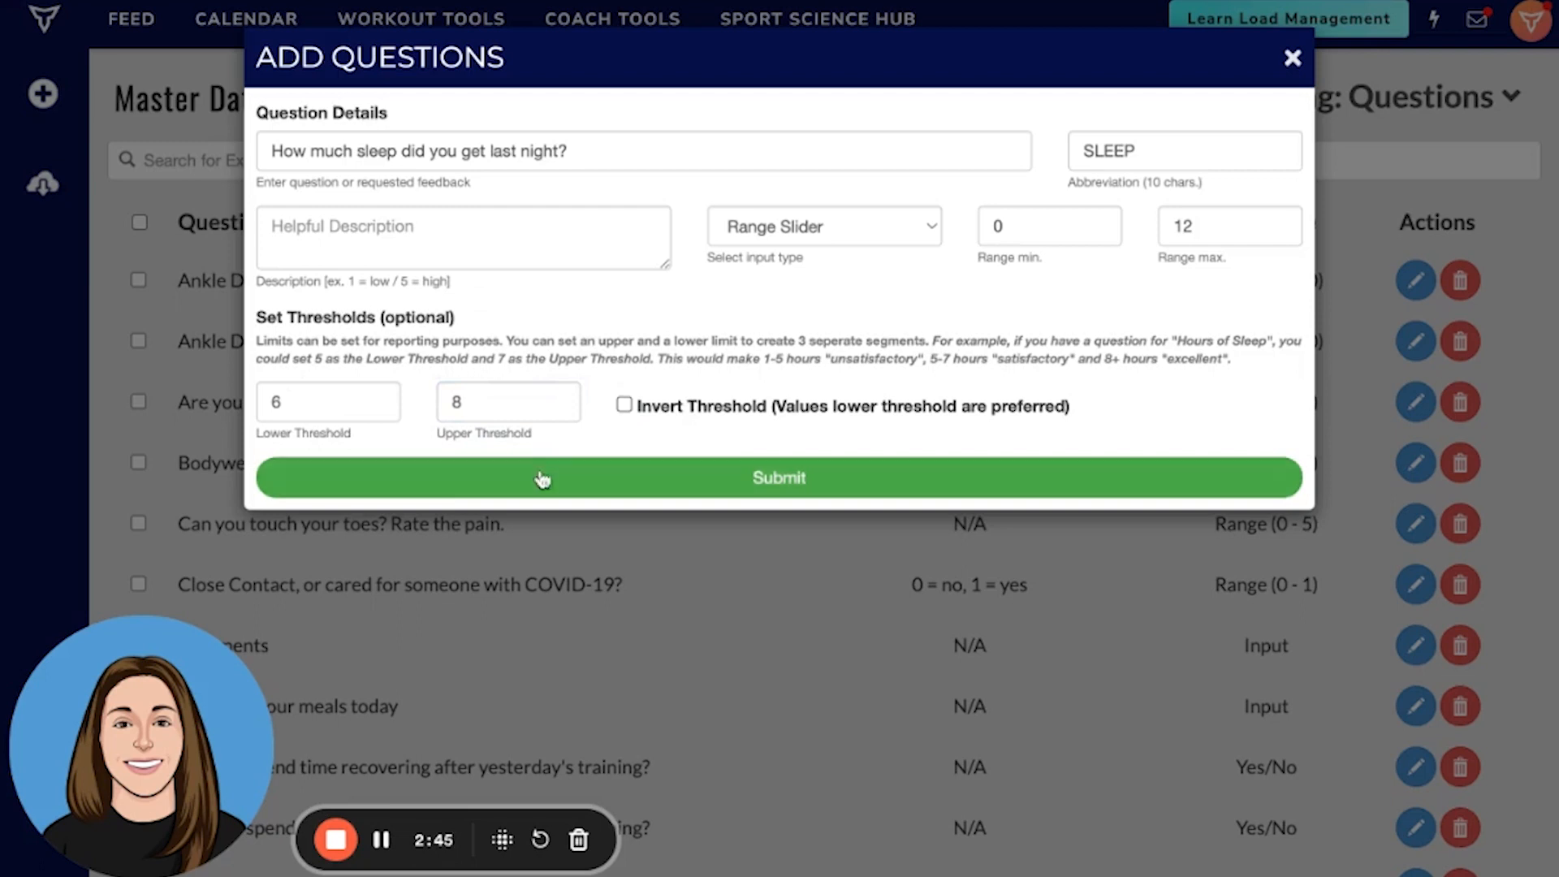
{"action": "left_click", "coordinate": [861, 482]}
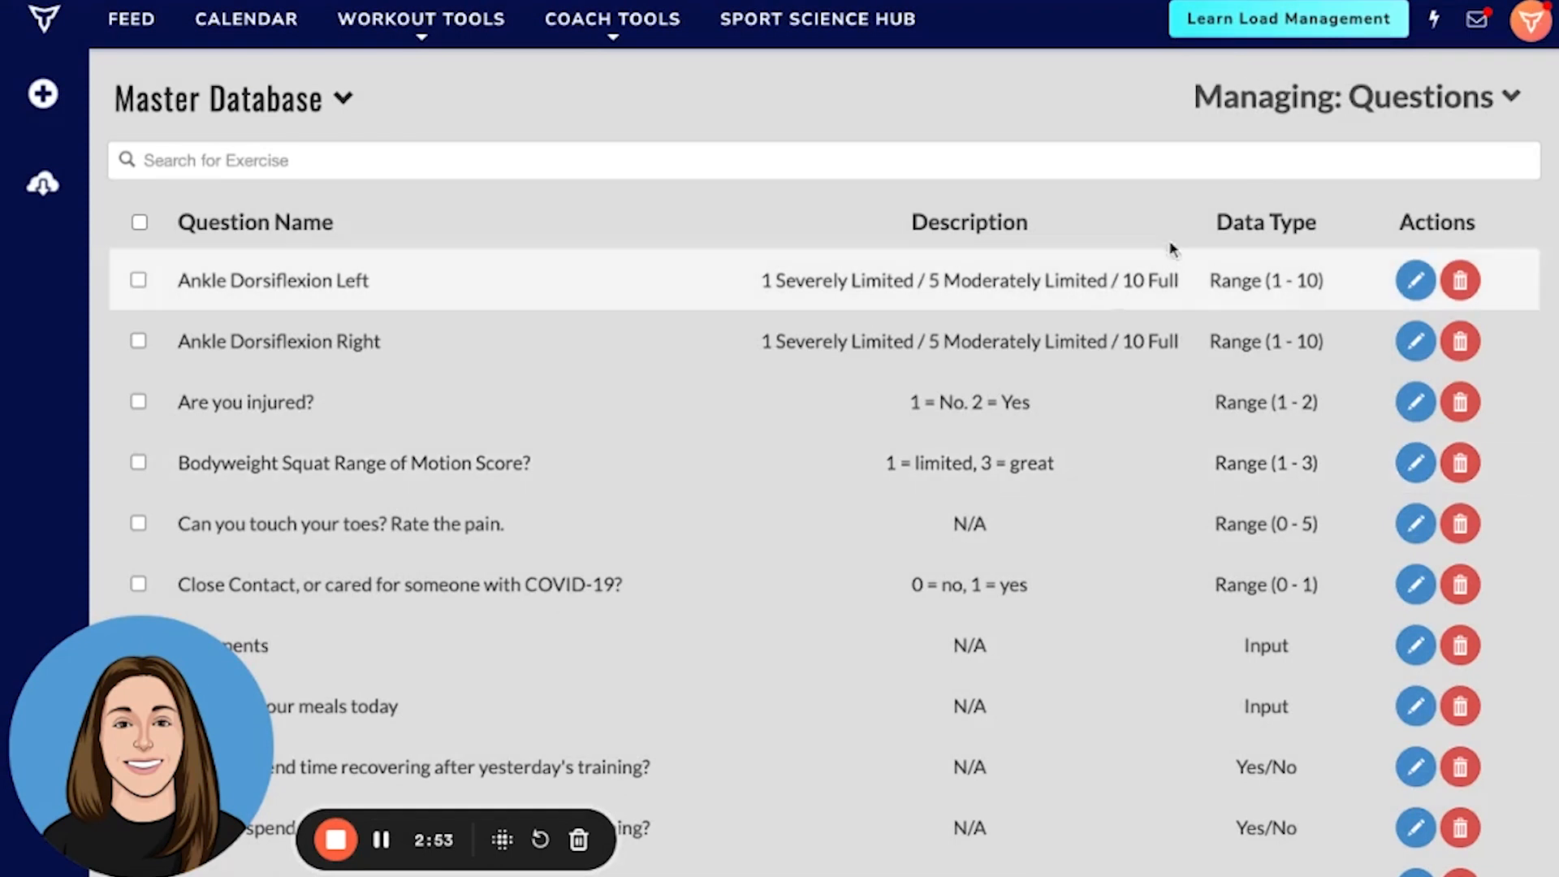
Step: Switch the database from Questions to managing Questionnaires
{"action": "left_click", "coordinate": [1507, 100]}
{"action": "left_click", "coordinate": [847, 273]}
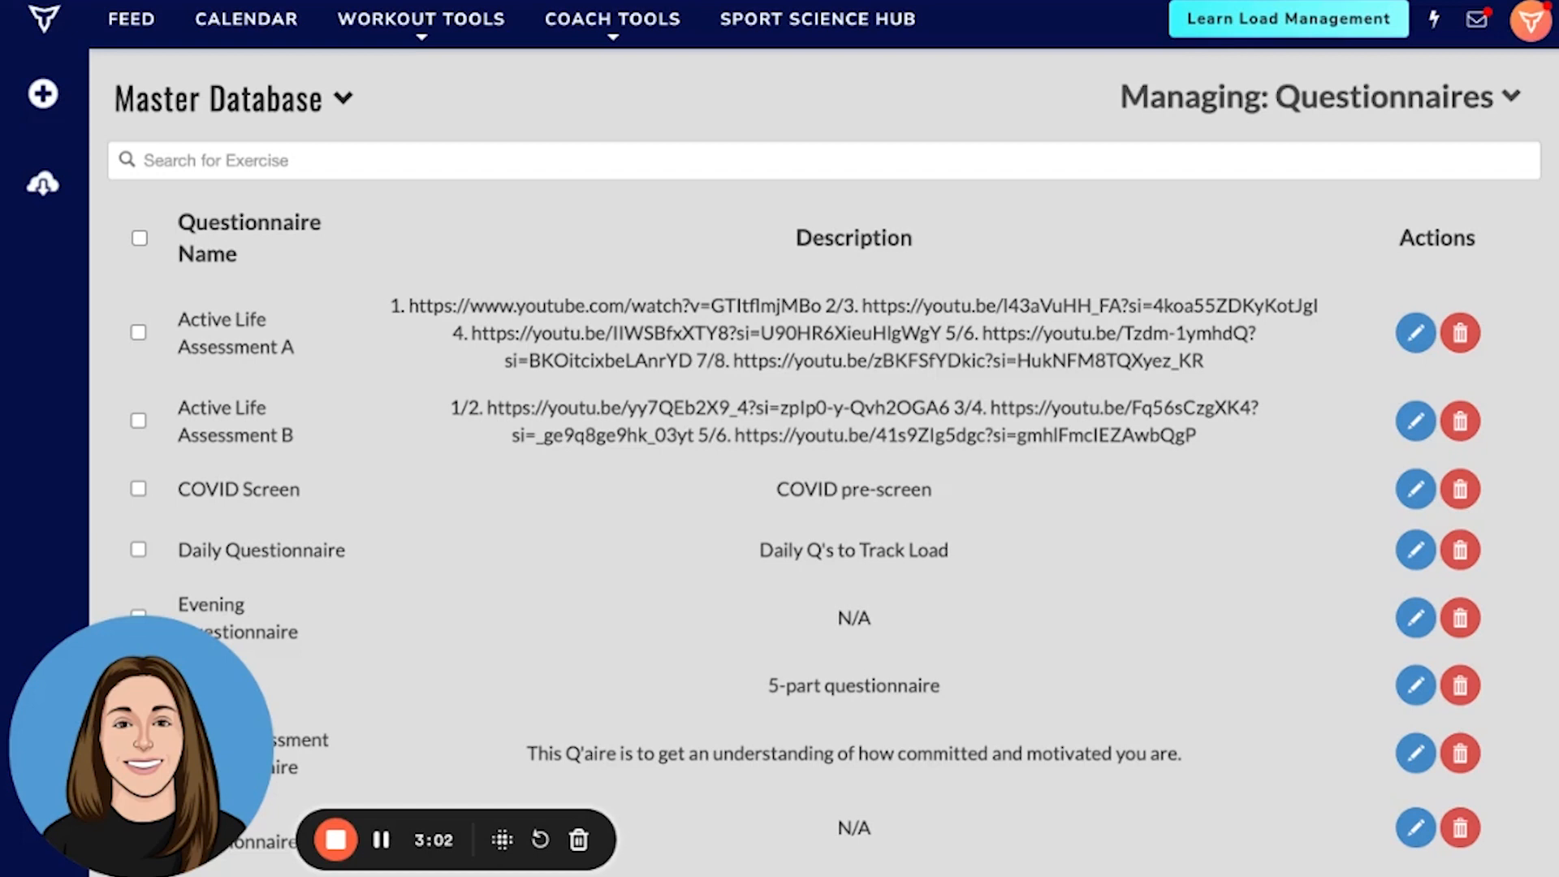
Step: Start a new questionnaire named "Readiness Questionnaire"
{"action": "left_click", "coordinate": [43, 93]}
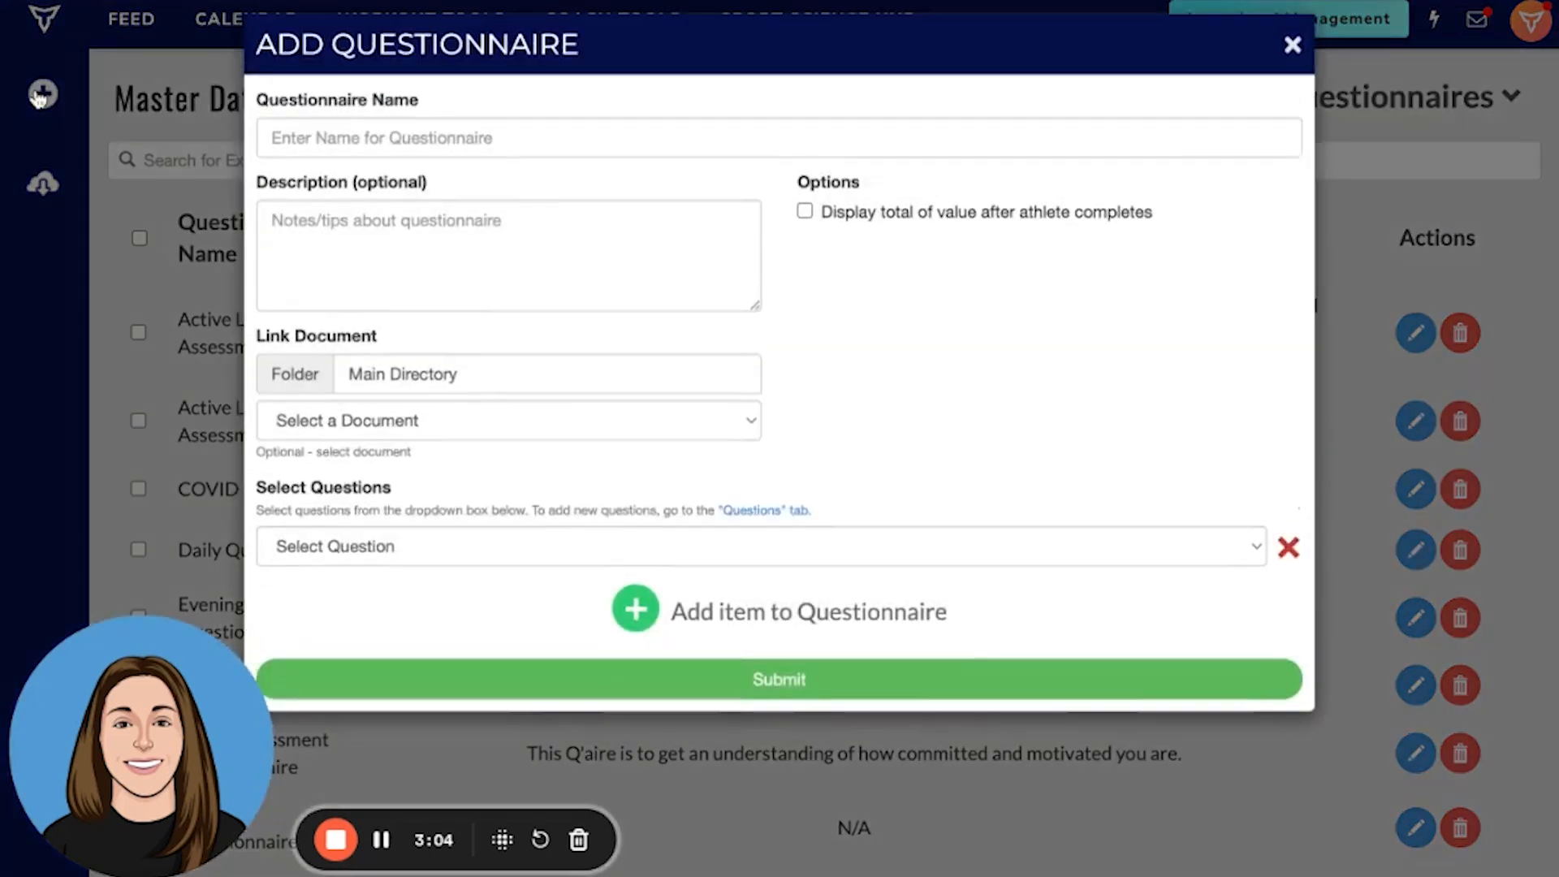
{"action": "left_click", "coordinate": [421, 152]}
{"action": "type", "text": "R"}
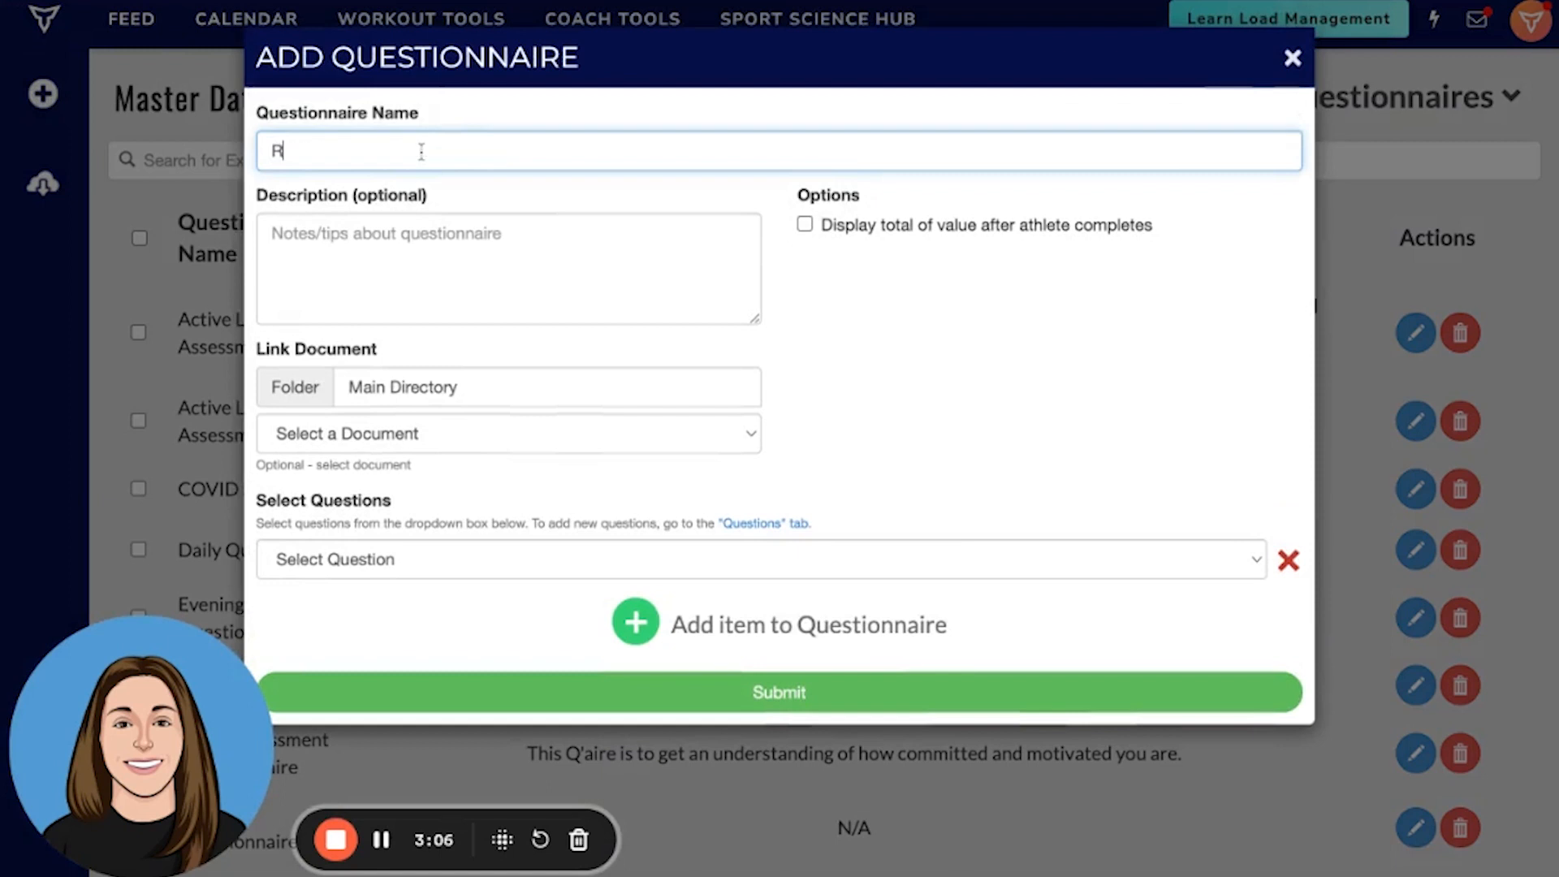
{"action": "type", "text": "eadiness Questionnair"}
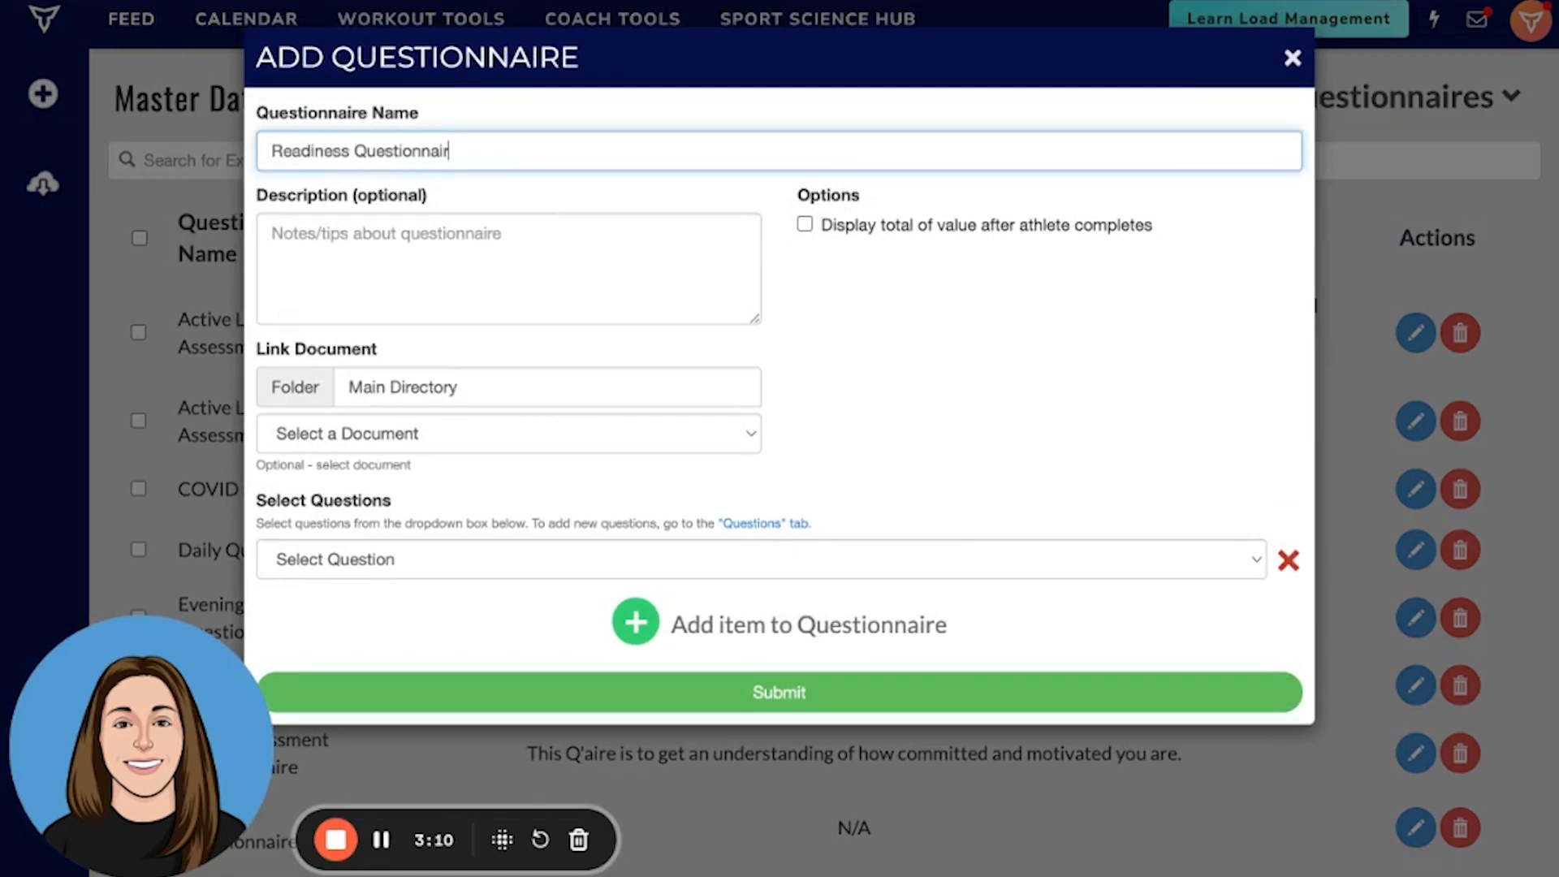
{"action": "type", "text": "e"}
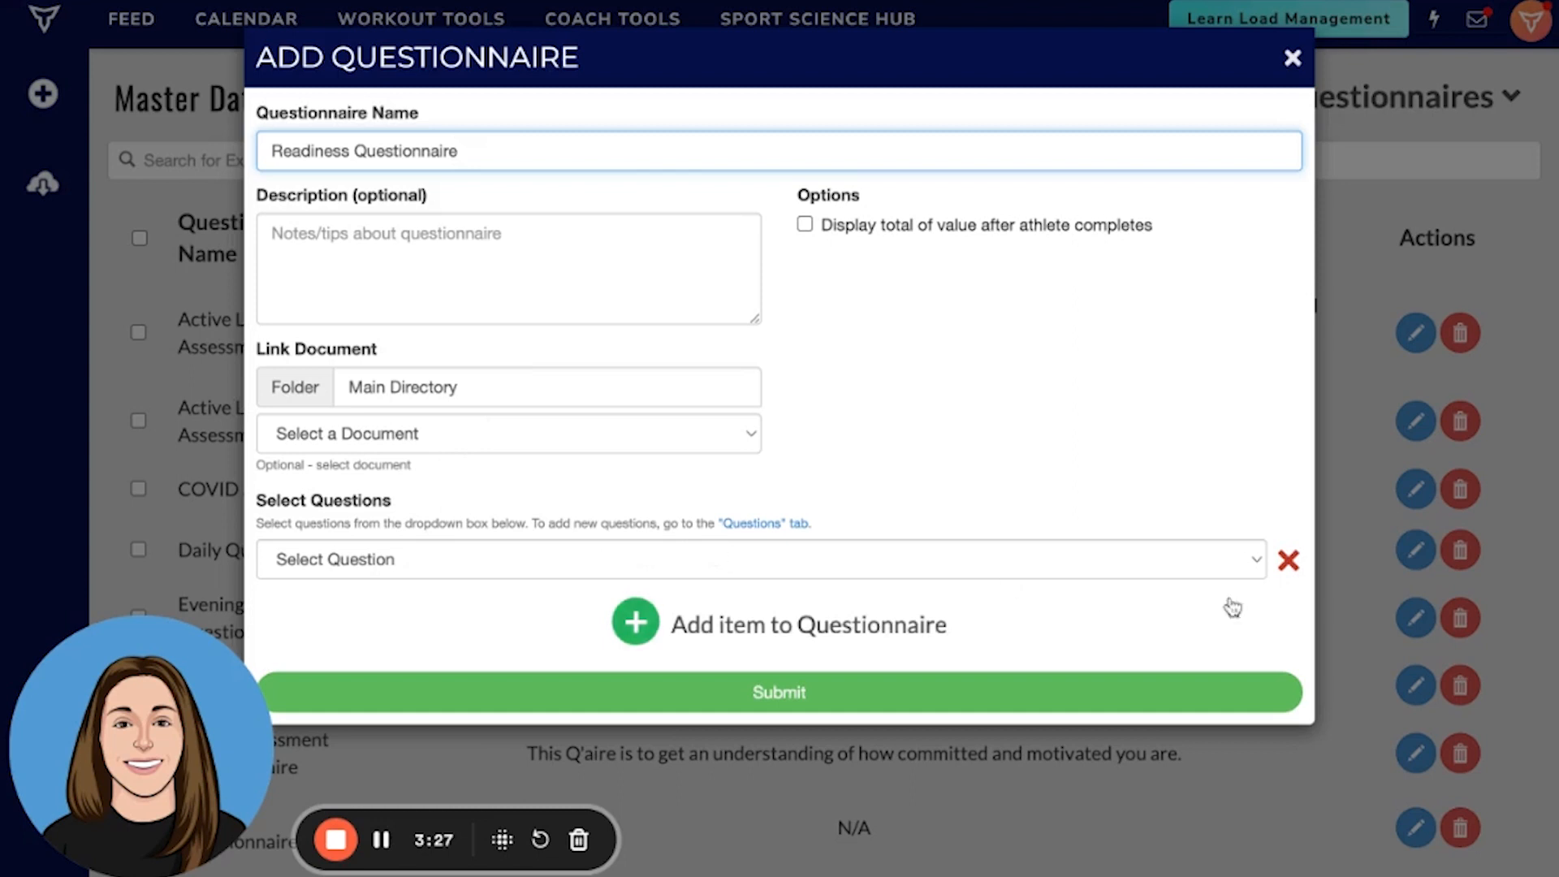
Step: Choose "How much did you sleep last night?" as the first question, add three blank question items, and close the questionnaire without submitting
{"action": "left_click", "coordinate": [1258, 564]}
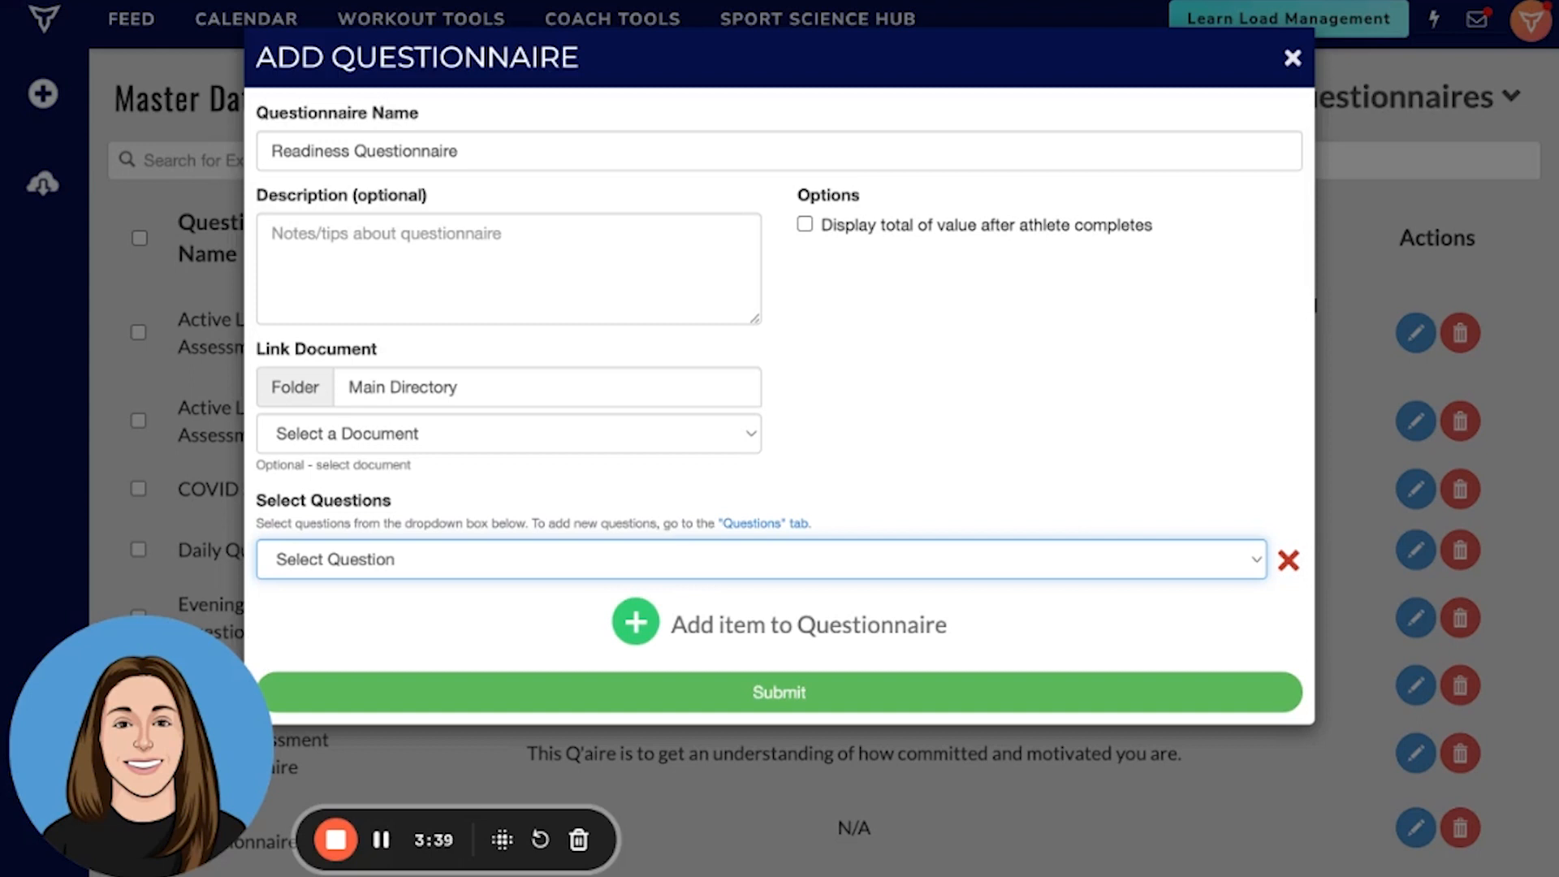
{"action": "left_click", "coordinate": [381, 840]}
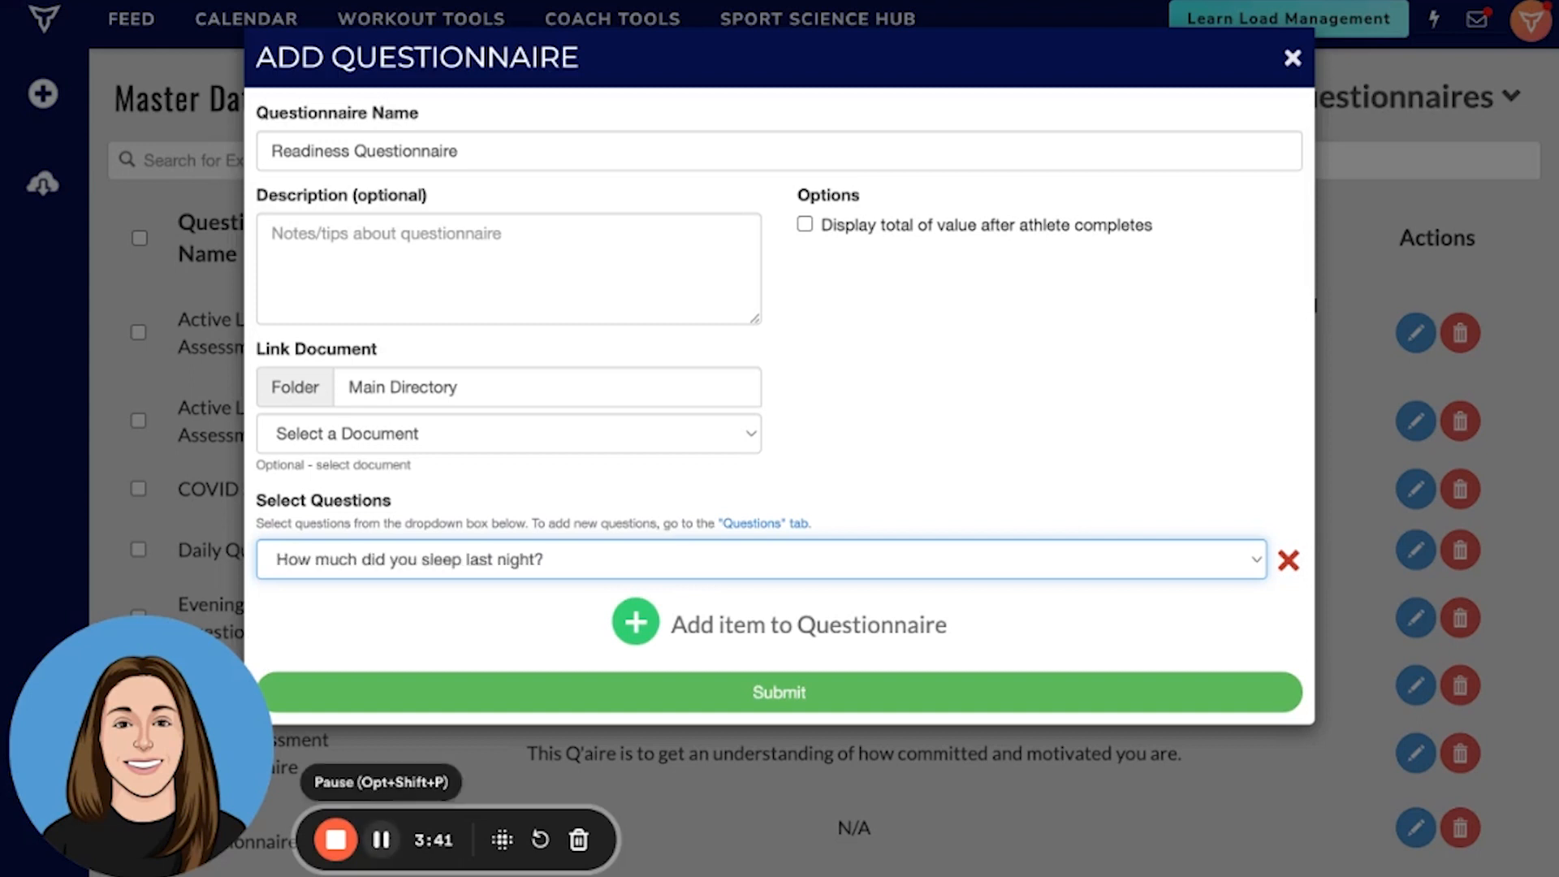
{"action": "left_click", "coordinate": [638, 632]}
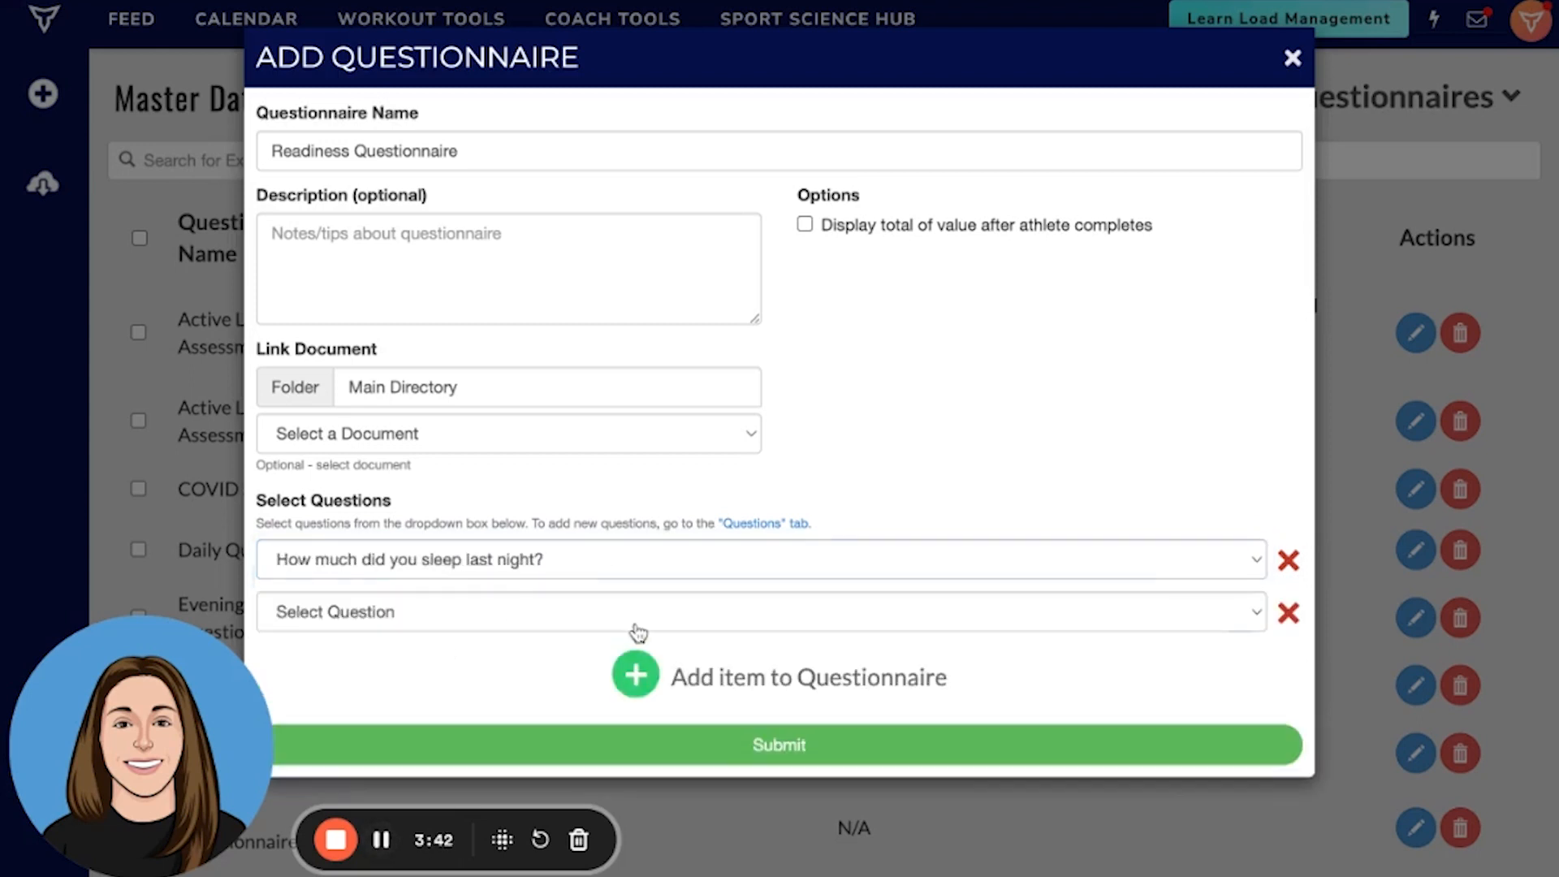
{"action": "left_click", "coordinate": [637, 682]}
{"action": "left_click", "coordinate": [635, 740]}
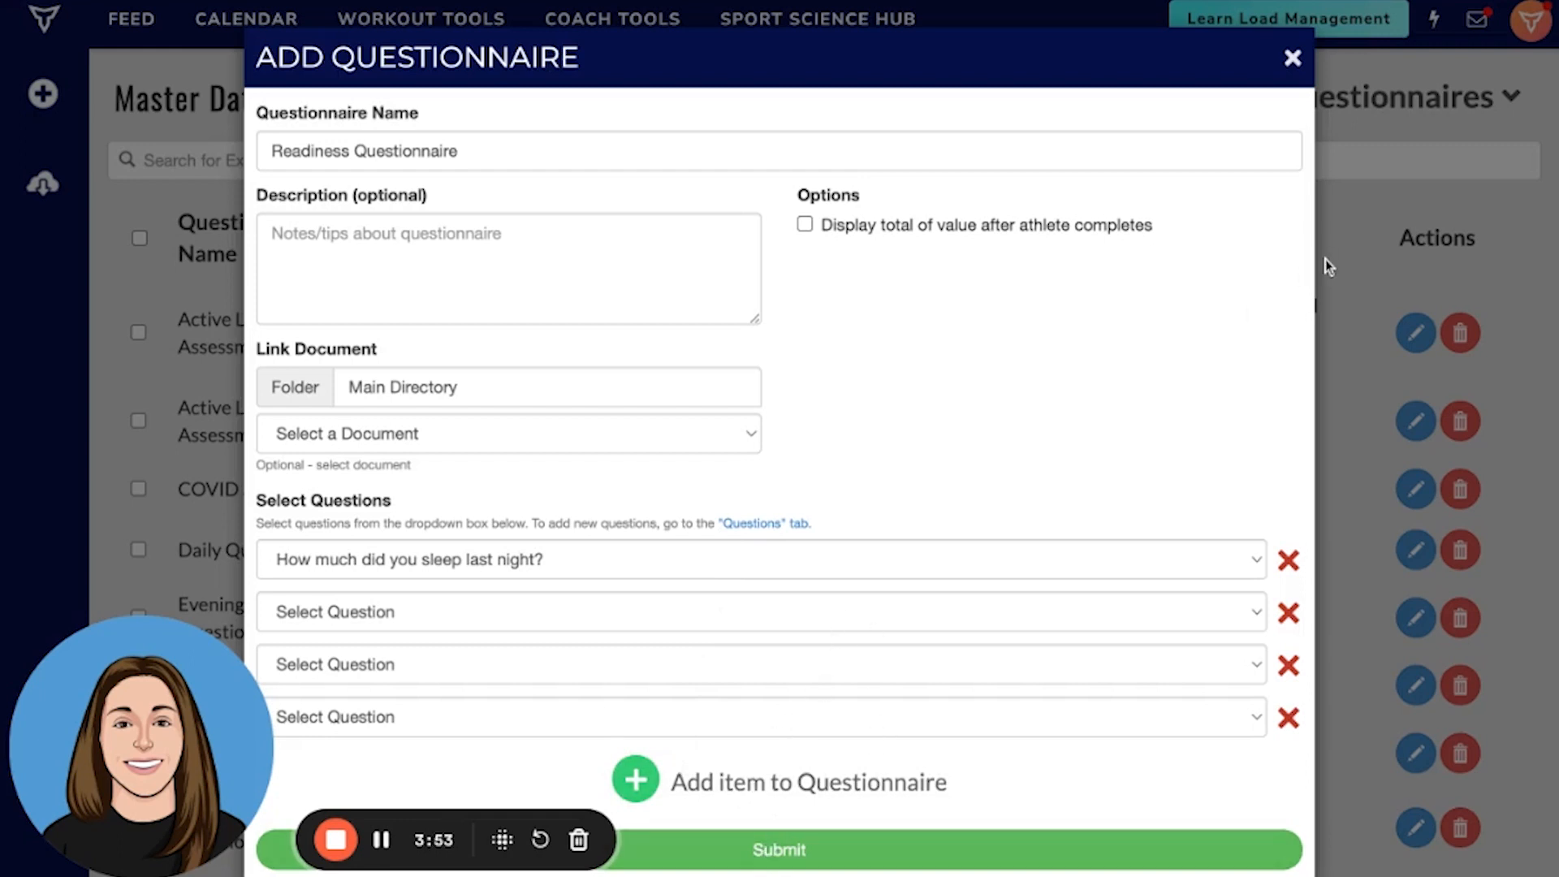
{"action": "left_click", "coordinate": [1296, 61]}
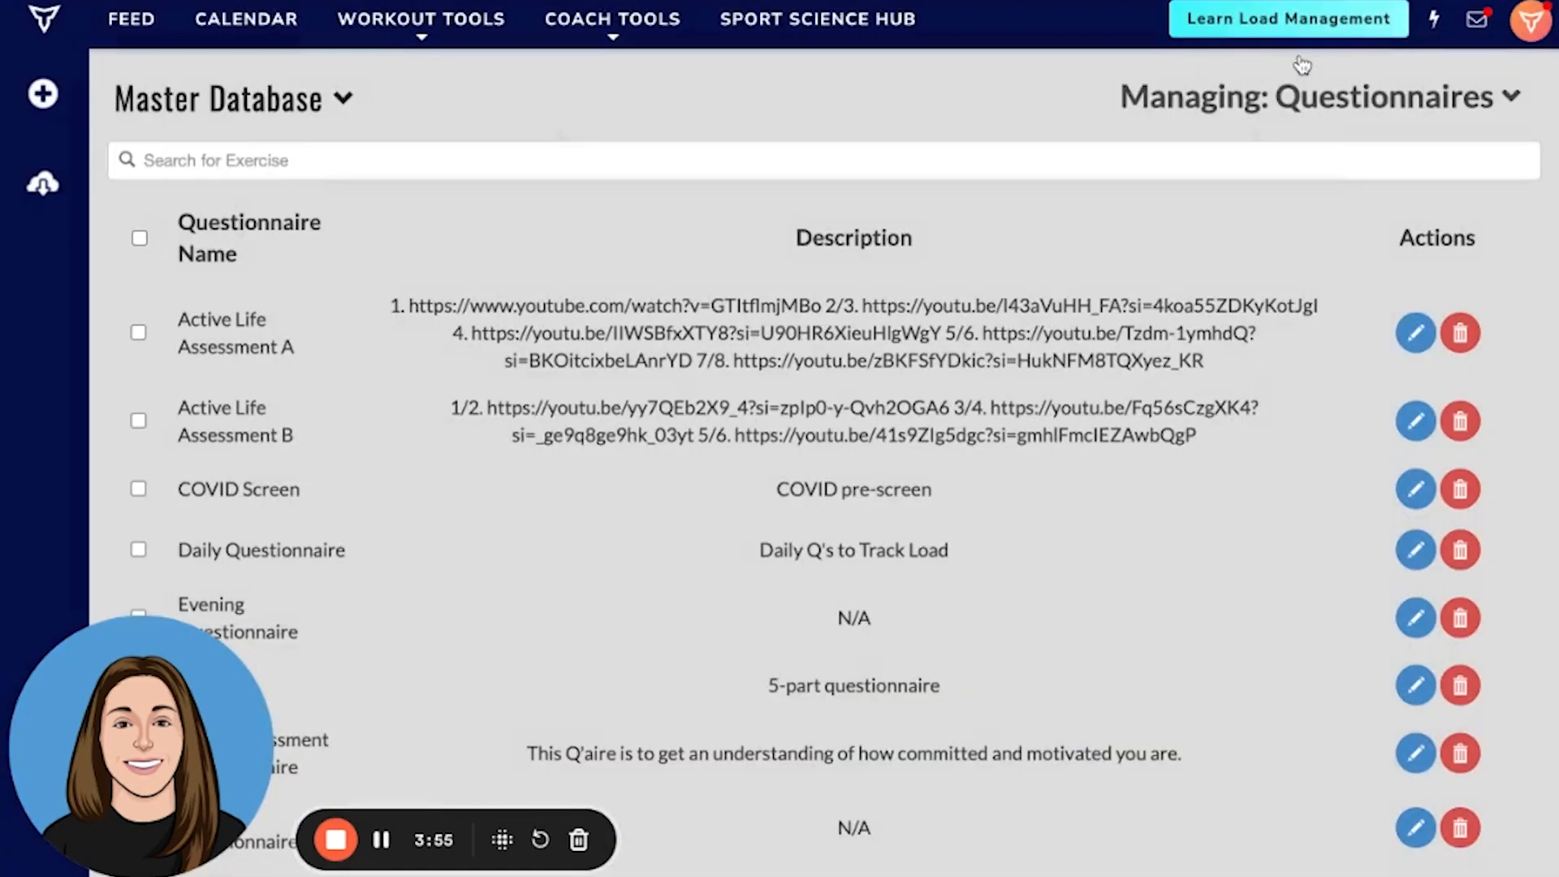